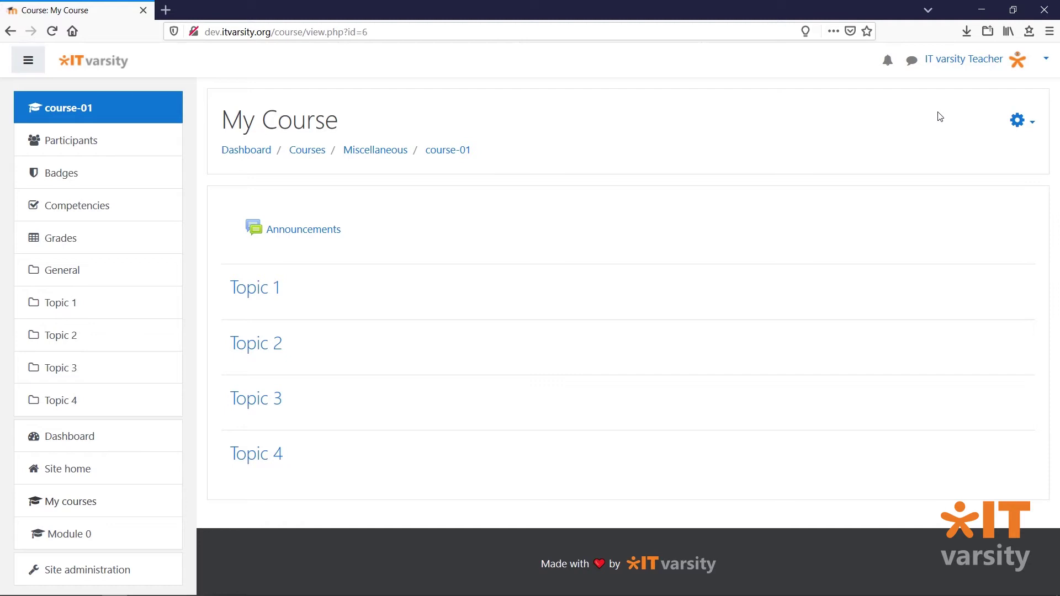
Step: Open the group management of My Course and review its overview of groups and ungrouped students
click(1017, 122)
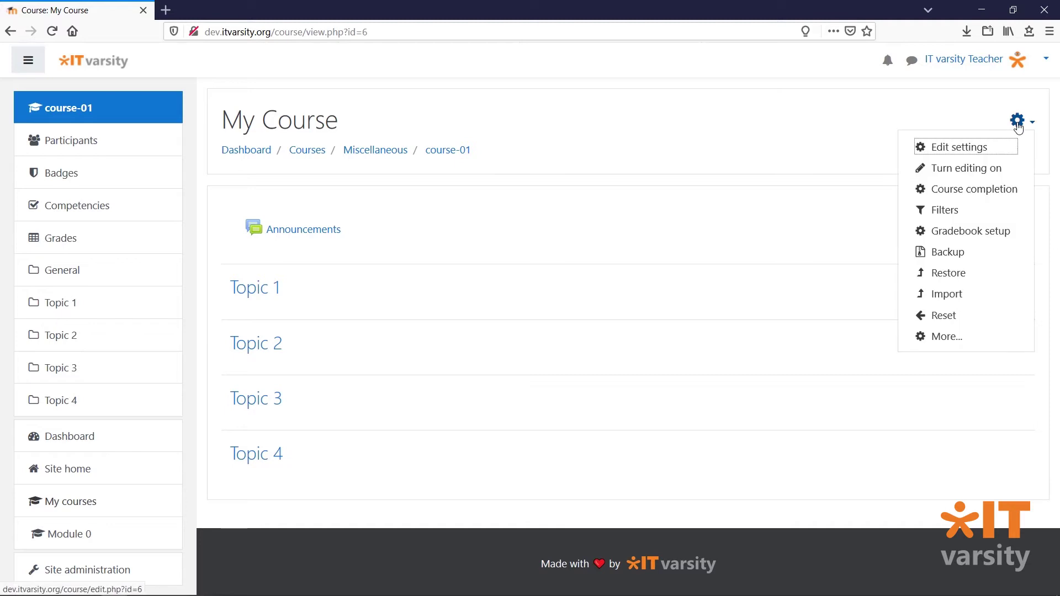
click(955, 337)
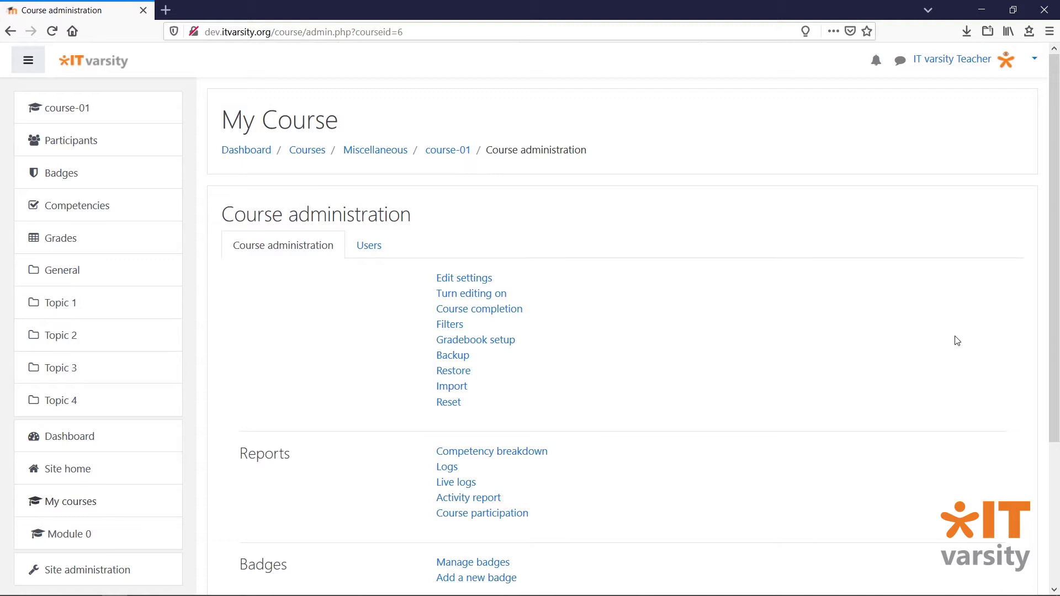
click(369, 251)
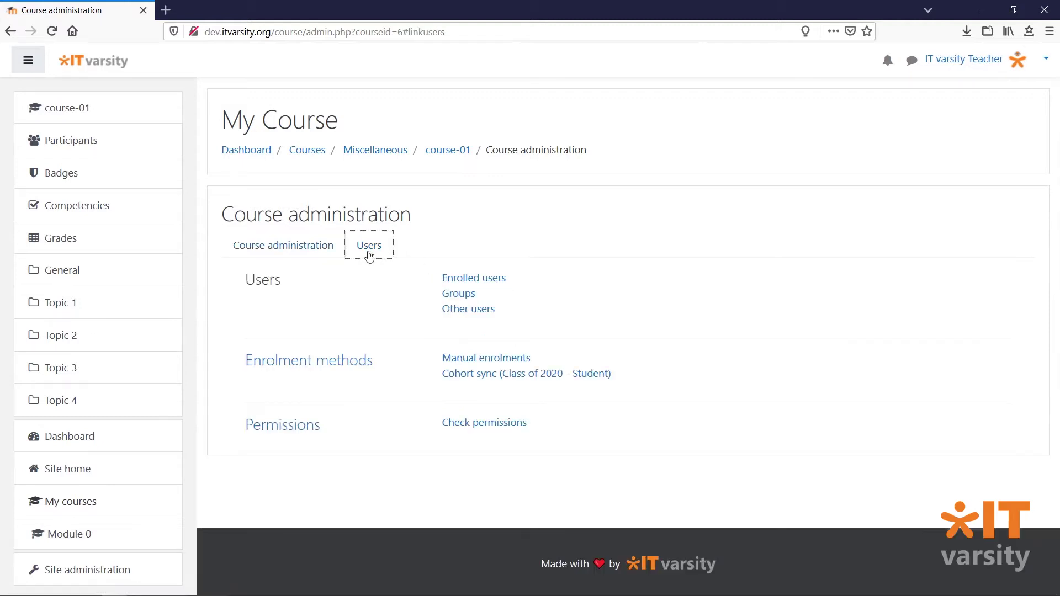
click(458, 297)
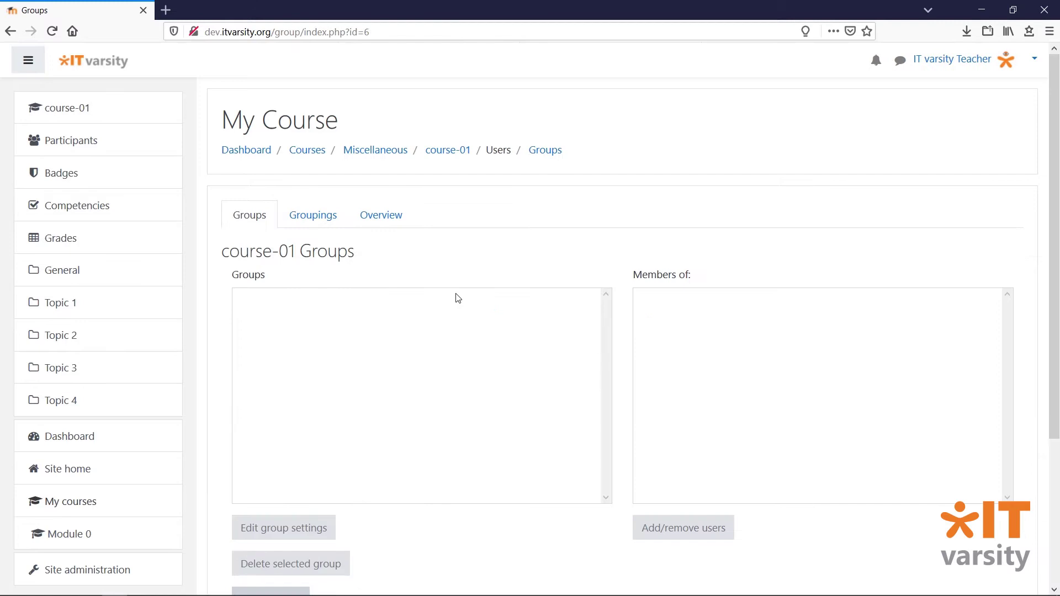
scroll(458, 298, down, 3)
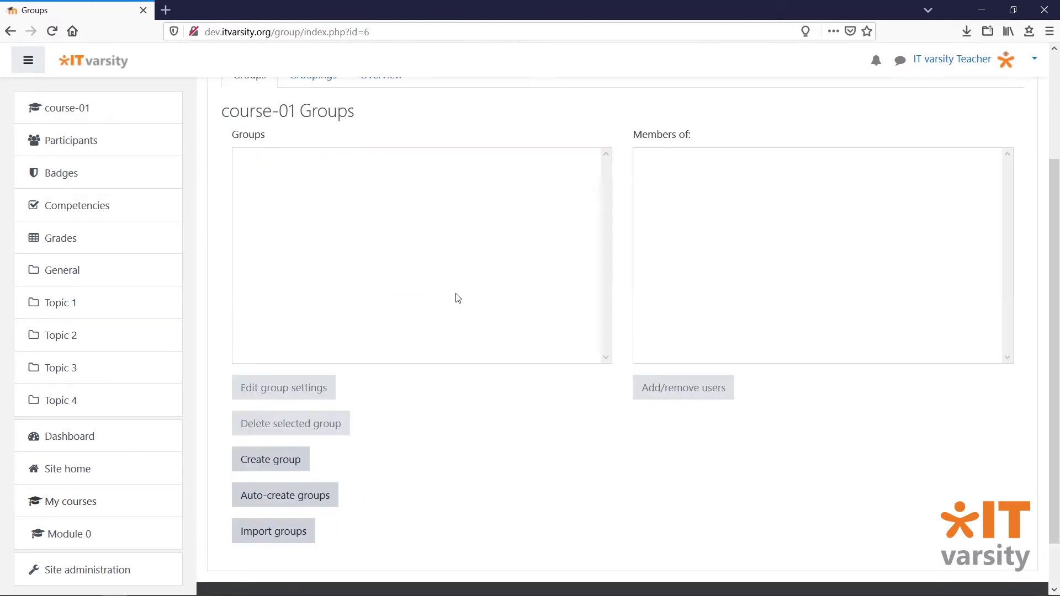
scroll(458, 299, up, 1)
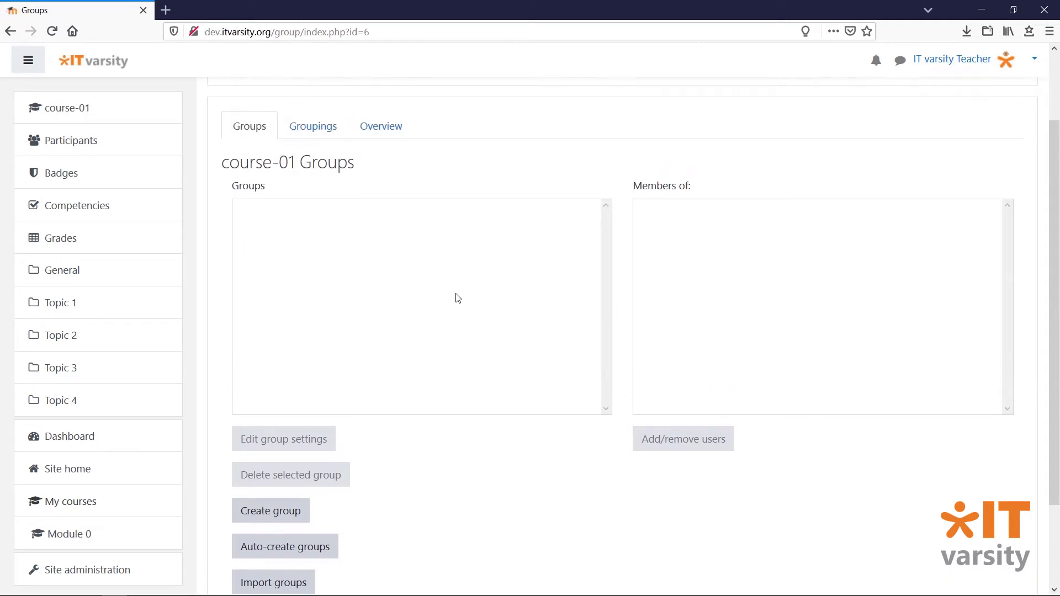
click(385, 130)
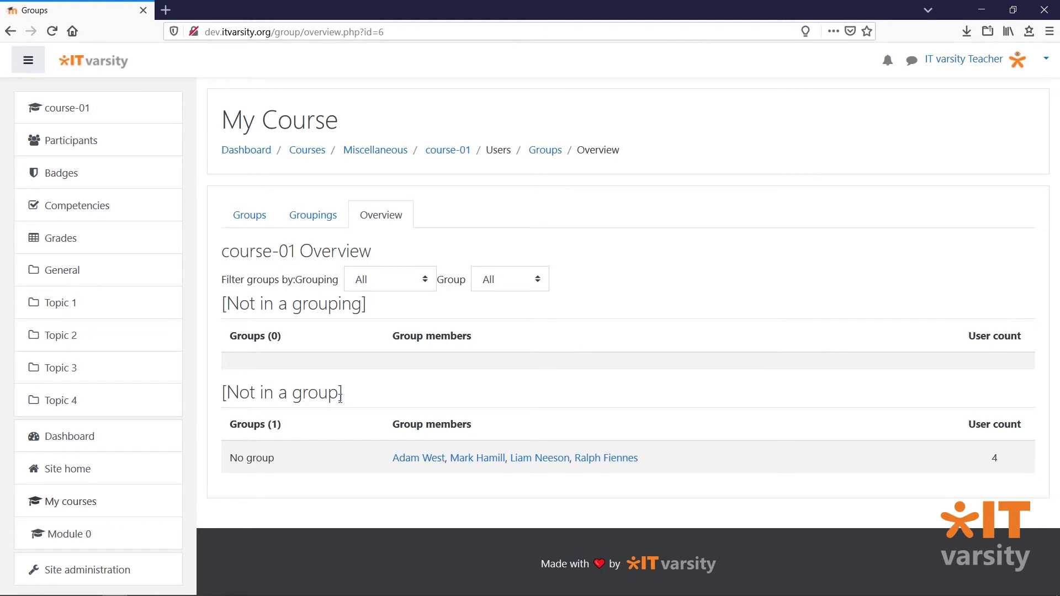
Step: Create a new course group named "Group 1" with the other group settings left at their defaults
click(251, 213)
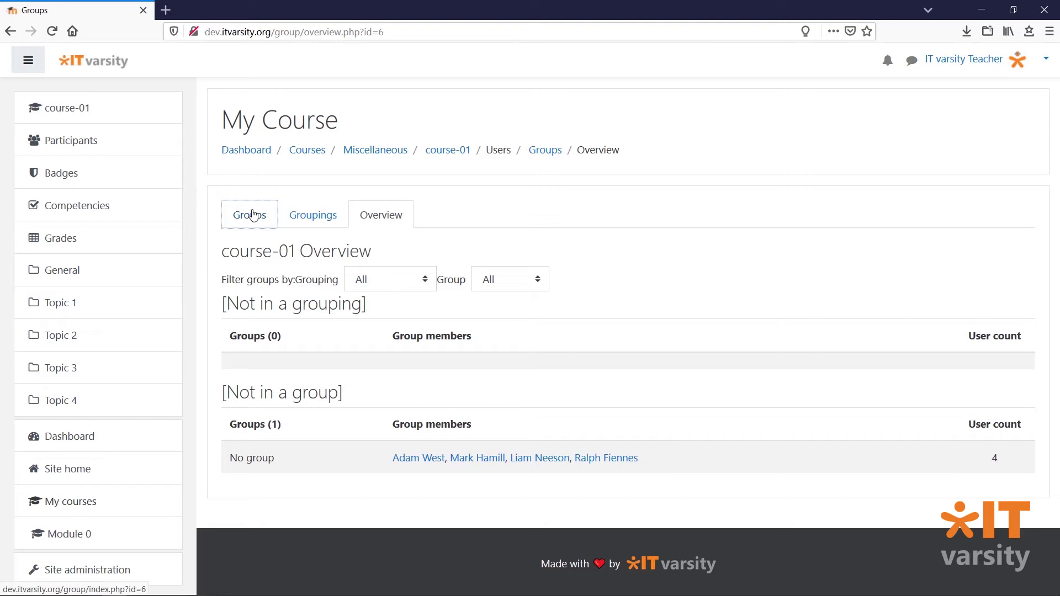
scroll(352, 326, down, 3)
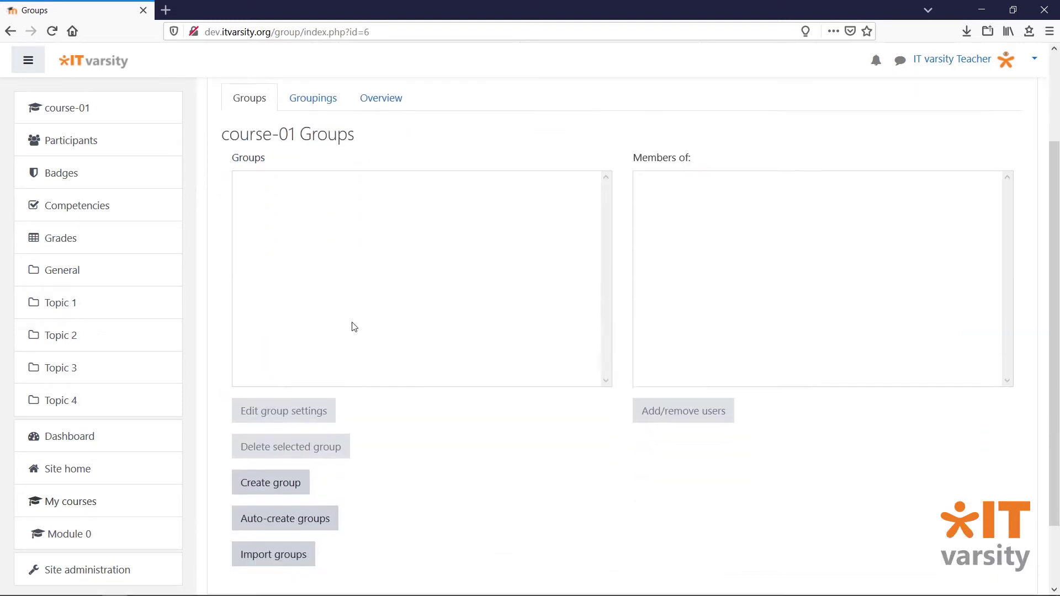
click(281, 433)
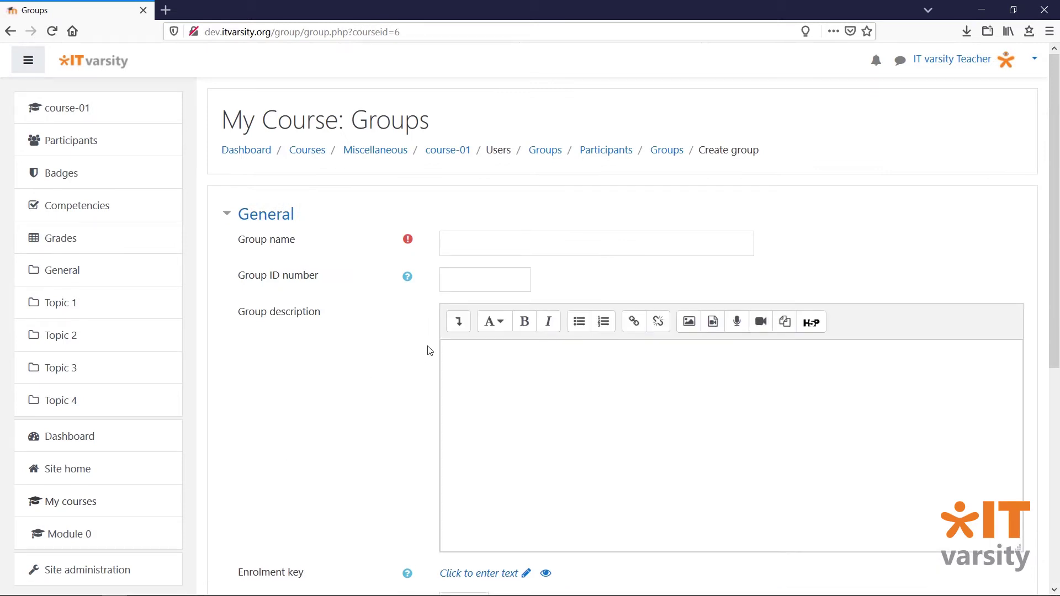
click(506, 248)
text(Group 1)
scroll(618, 280, down, 5)
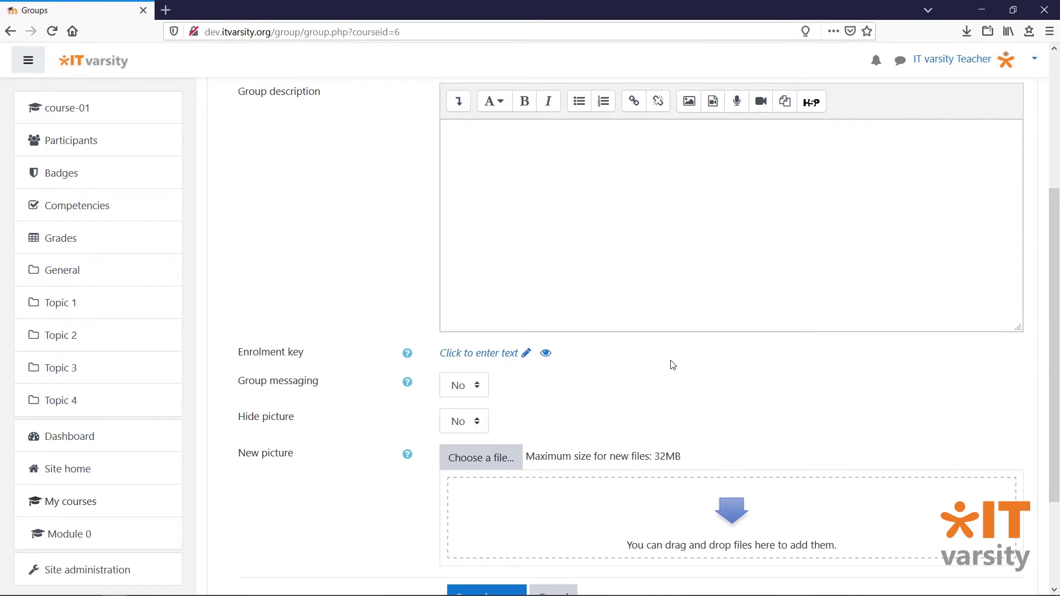
scroll(672, 365, down, 3)
click(482, 462)
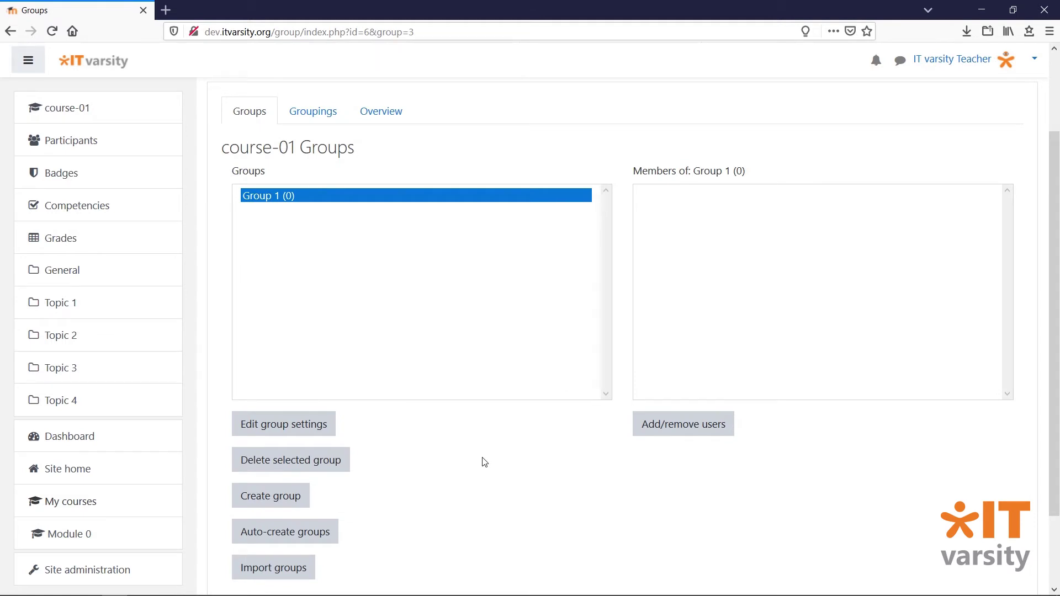
Step: Add all four students from the potential members to Group 1
click(682, 430)
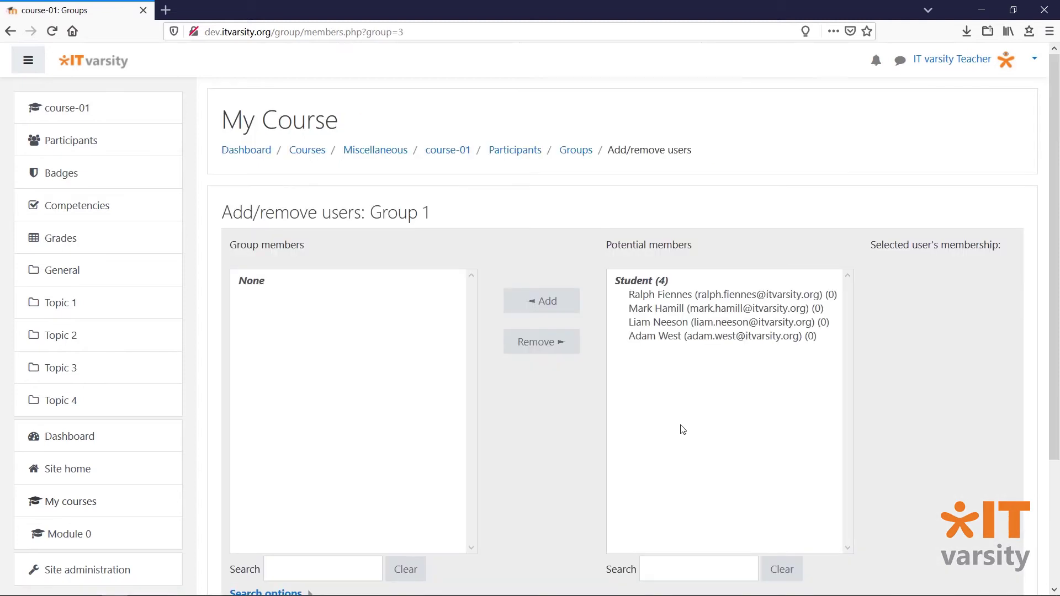
scroll(679, 415, down, 1)
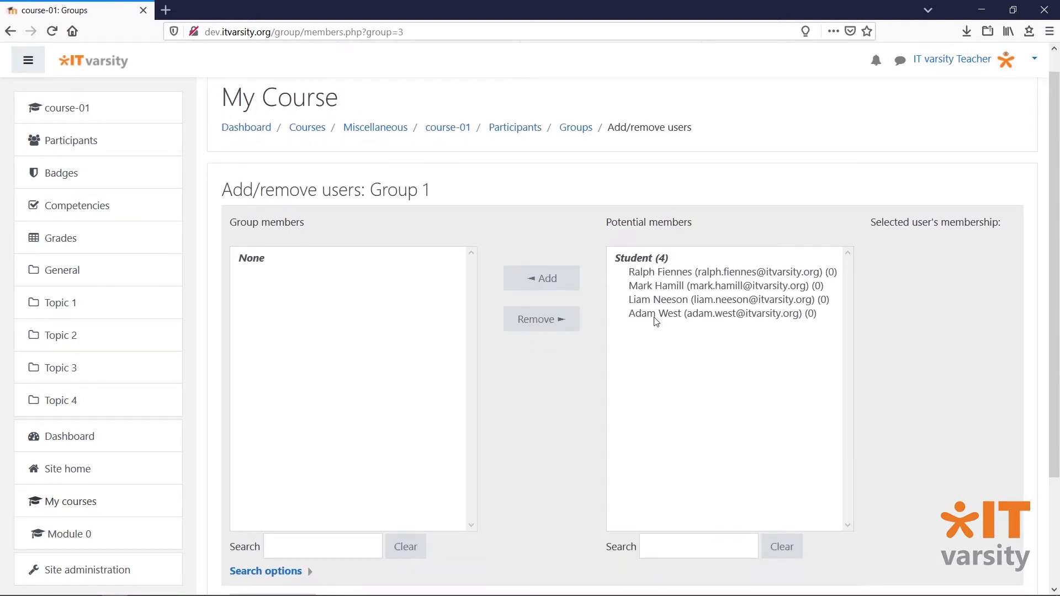
click(655, 316)
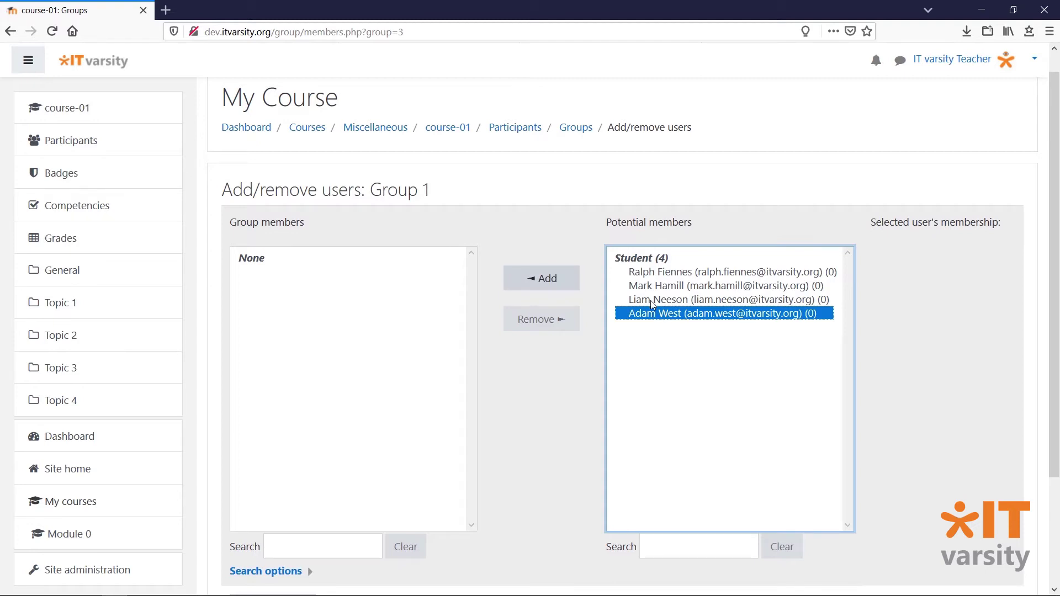
shift+click(651, 300)
shift+click(647, 287)
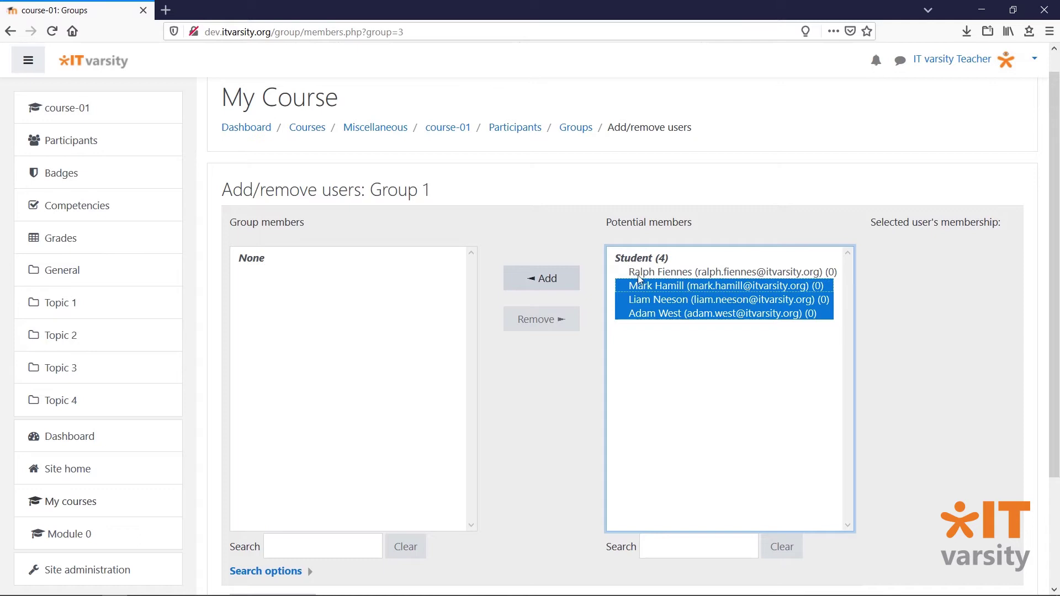
shift+click(638, 276)
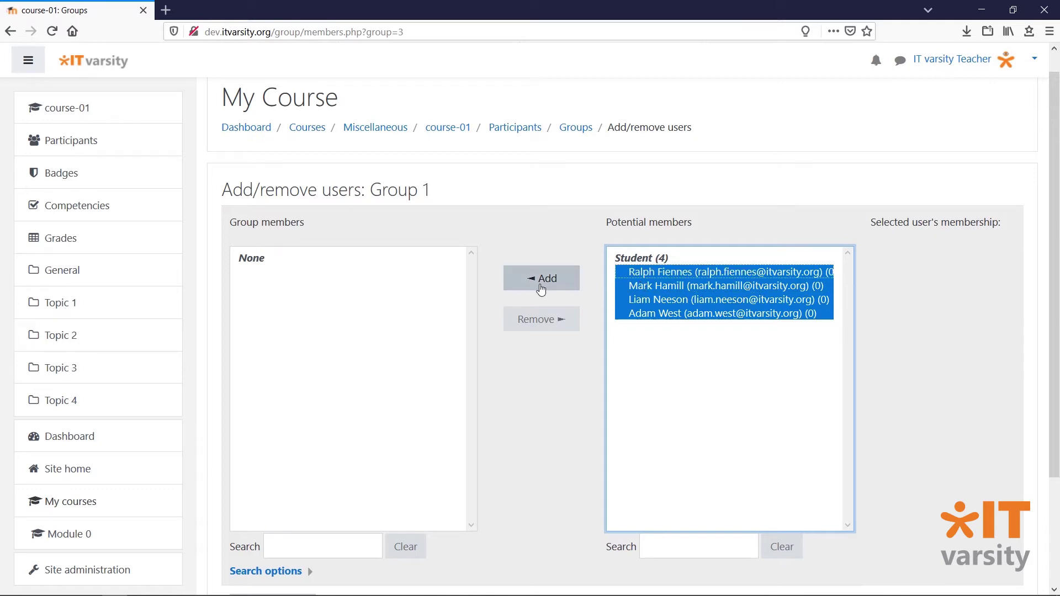
click(541, 288)
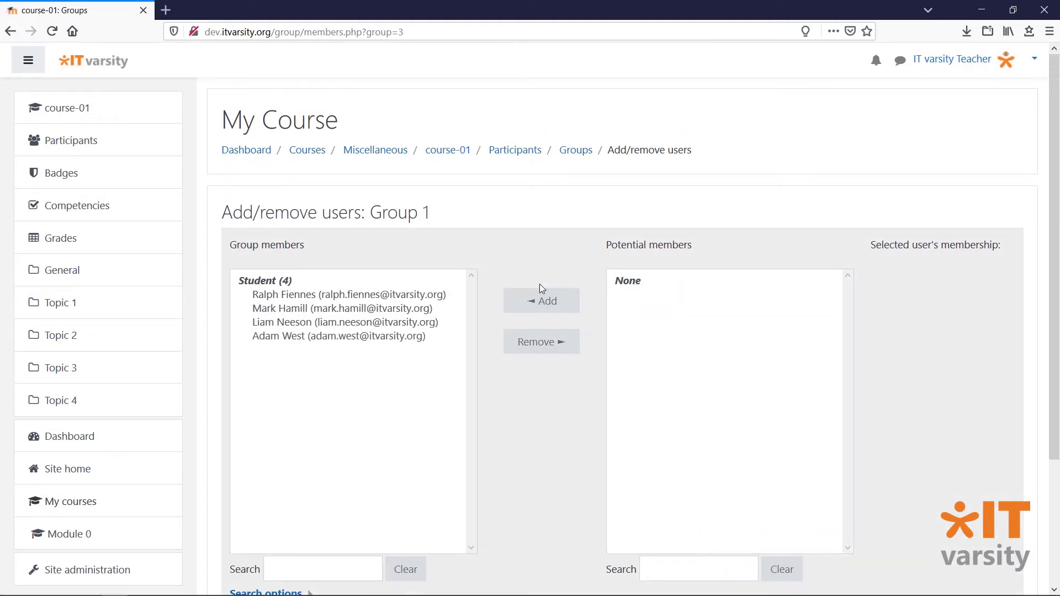
Step: Return to the course groups and check the group membership in the overview
scroll(540, 288, down, 2)
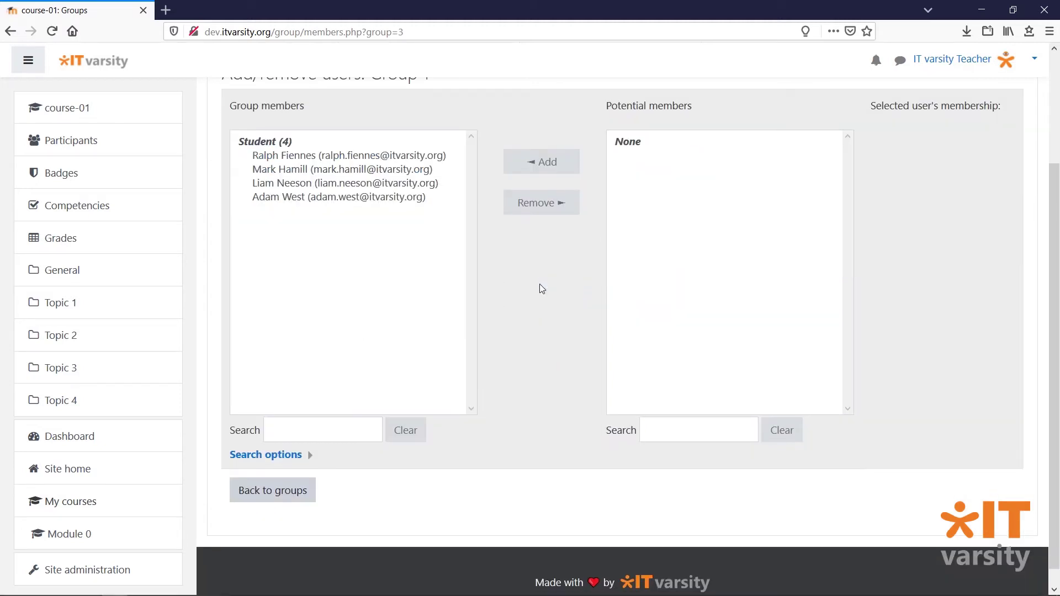
scroll(540, 287, down, 1)
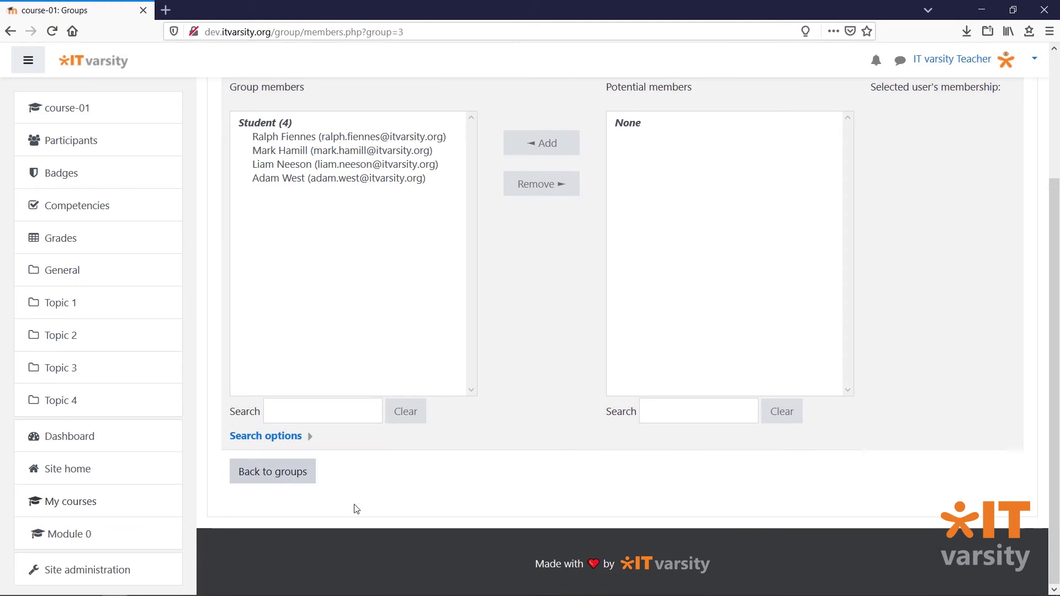
click(268, 478)
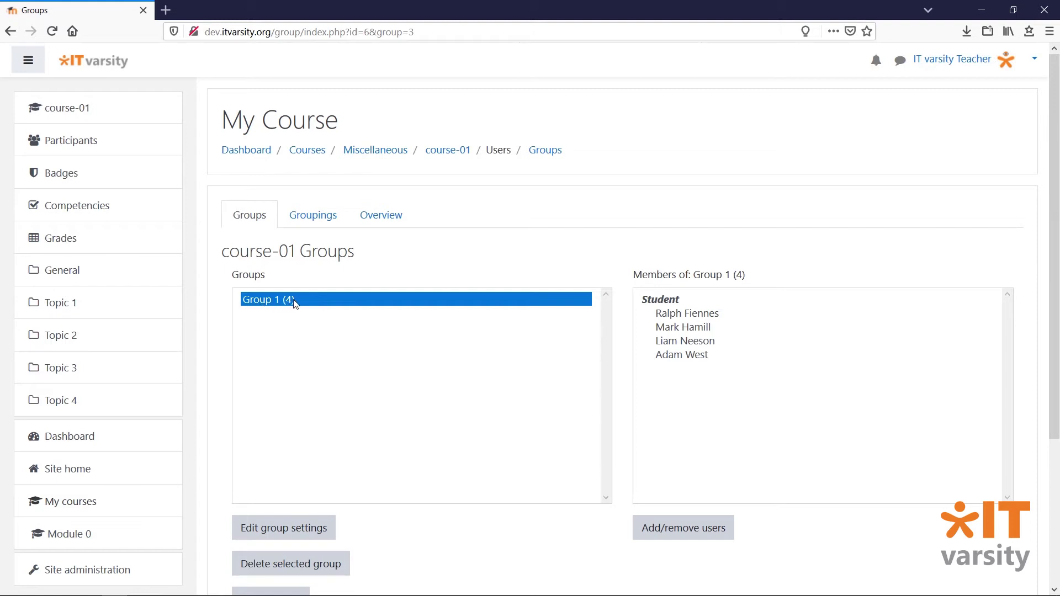
click(380, 215)
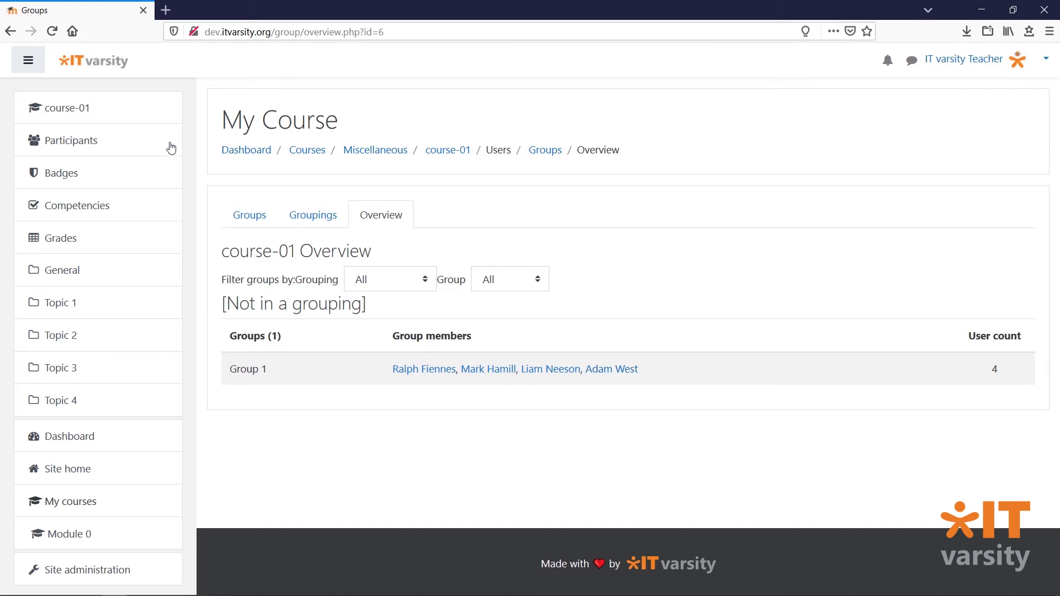
Step: Filter the course participants list to show only members of Group 1
click(148, 142)
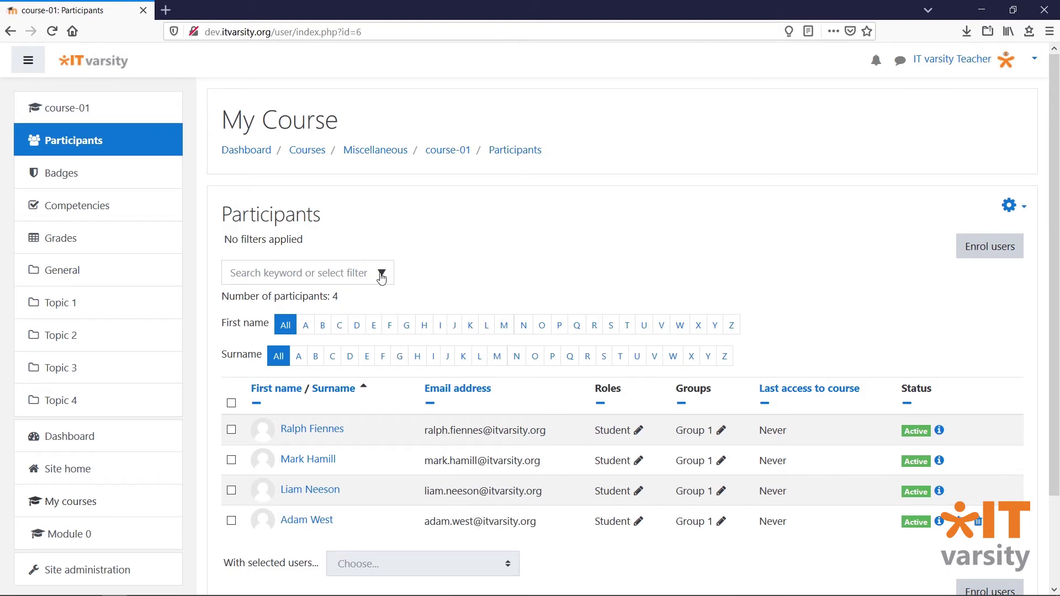
click(381, 278)
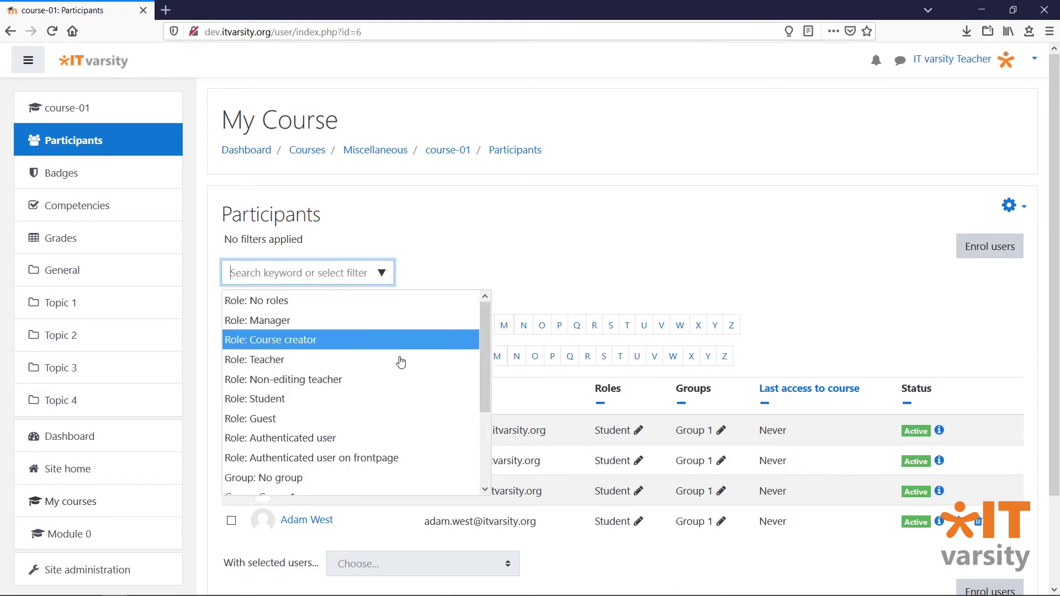
scroll(401, 390, down, 2)
scroll(402, 391, down, 1)
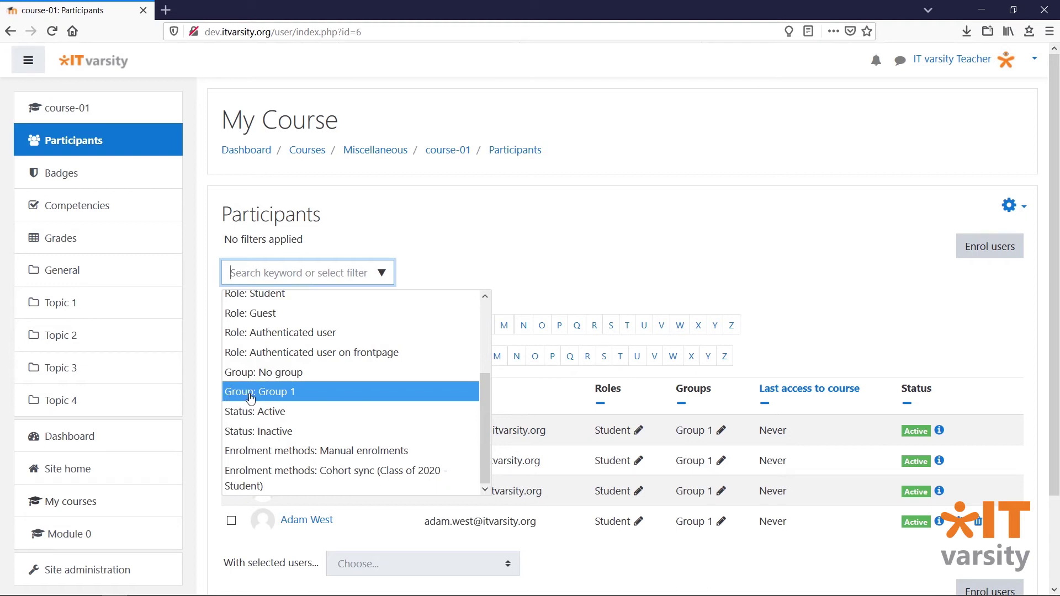
click(296, 397)
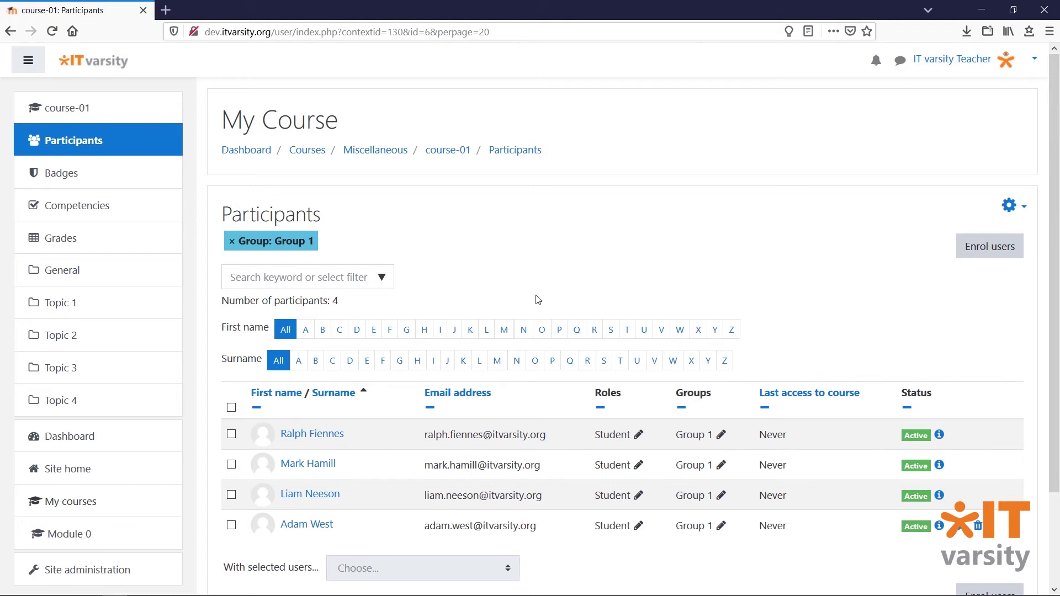
Step: Remove the last listed student from Group 1 in the participants list and save the change
scroll(538, 300, down, 2)
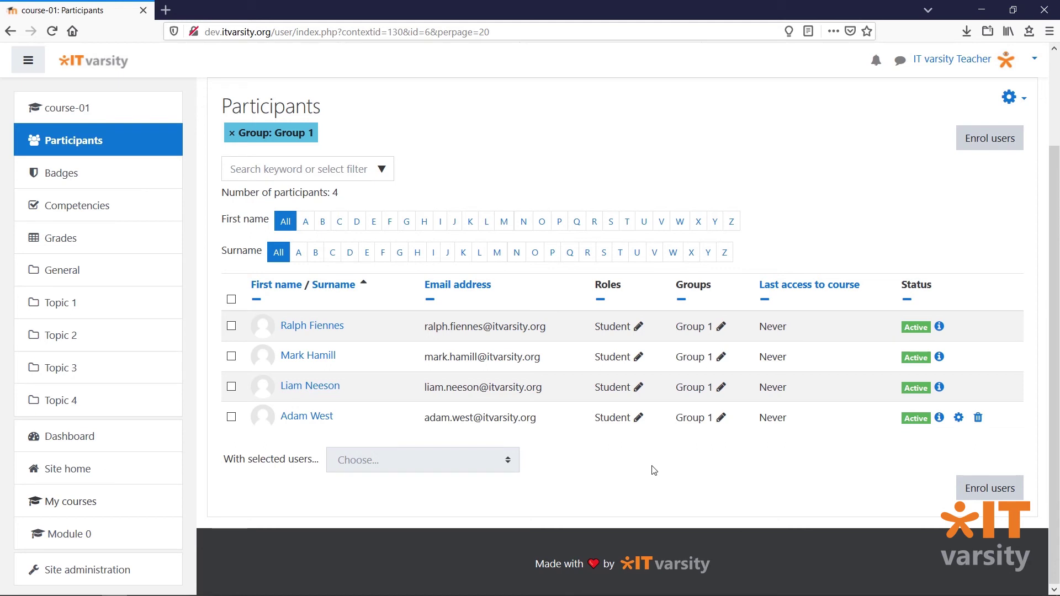
click(722, 419)
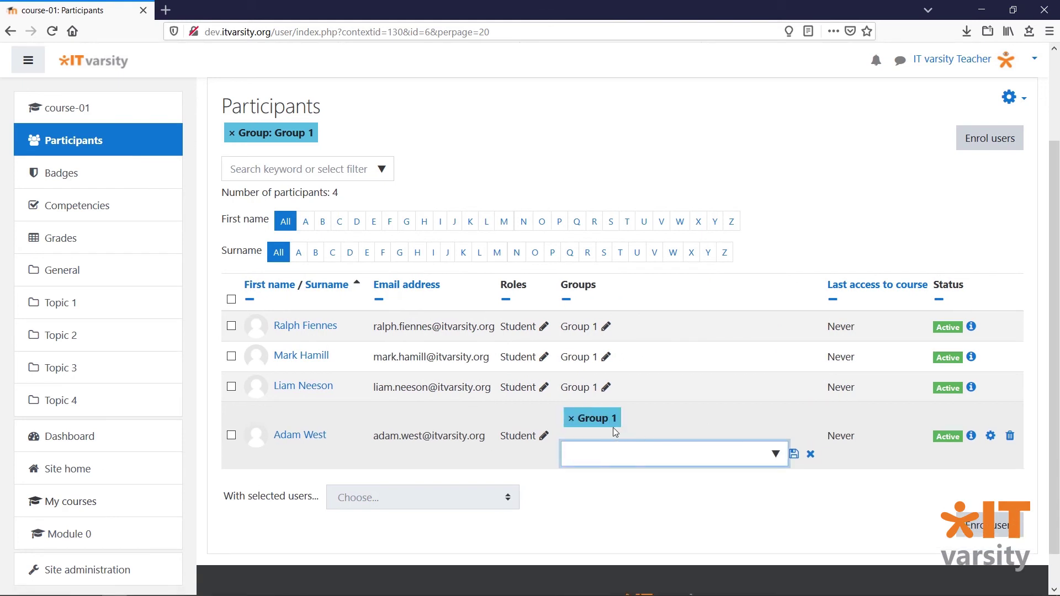
click(571, 420)
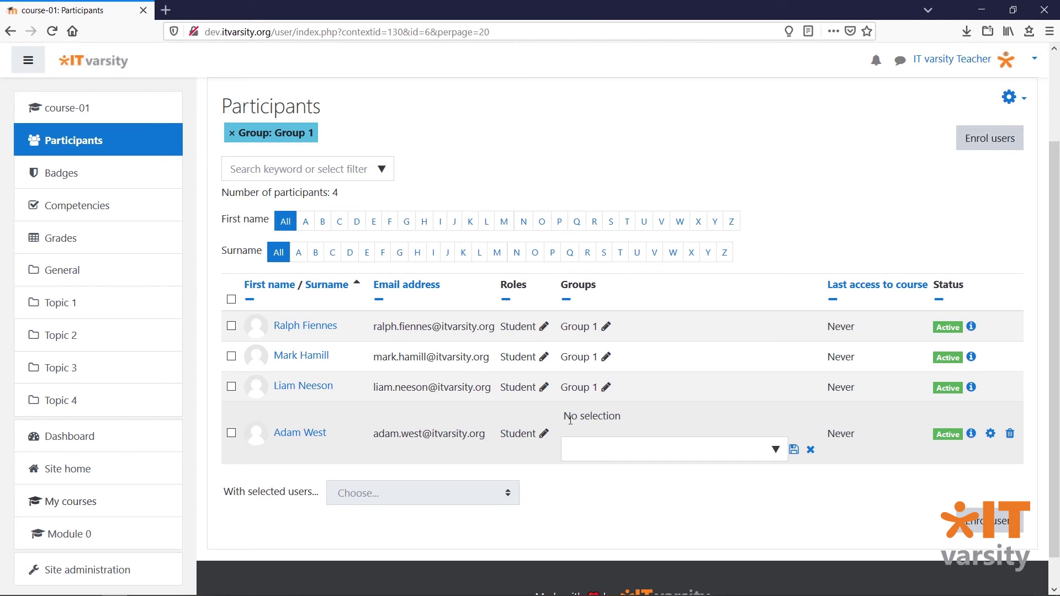
click(794, 449)
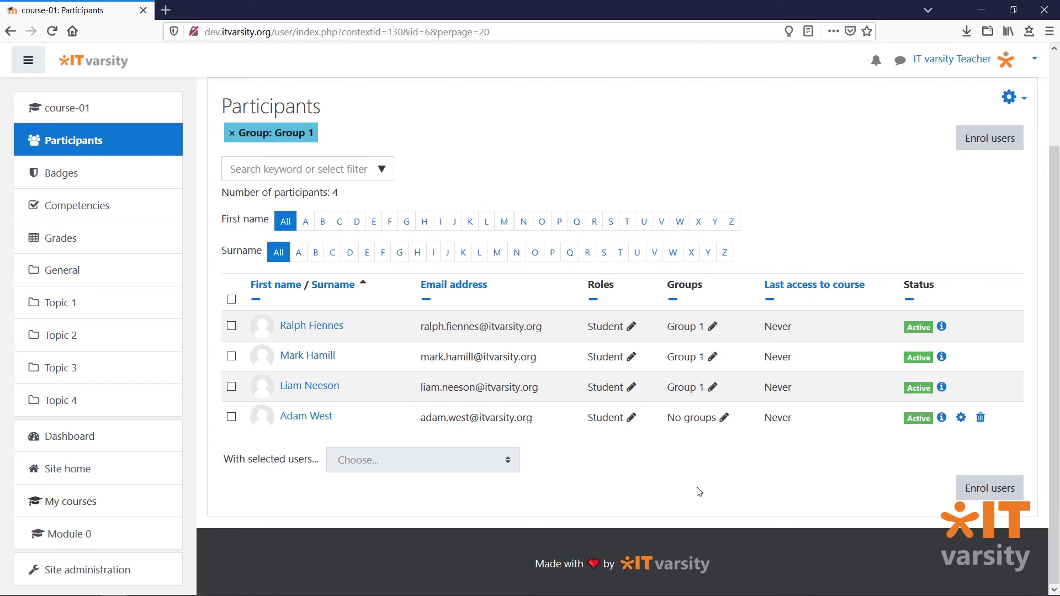
Step: Enrol the sixth user in the suggested users list into the course with the Teacher role, resending the page data
click(990, 142)
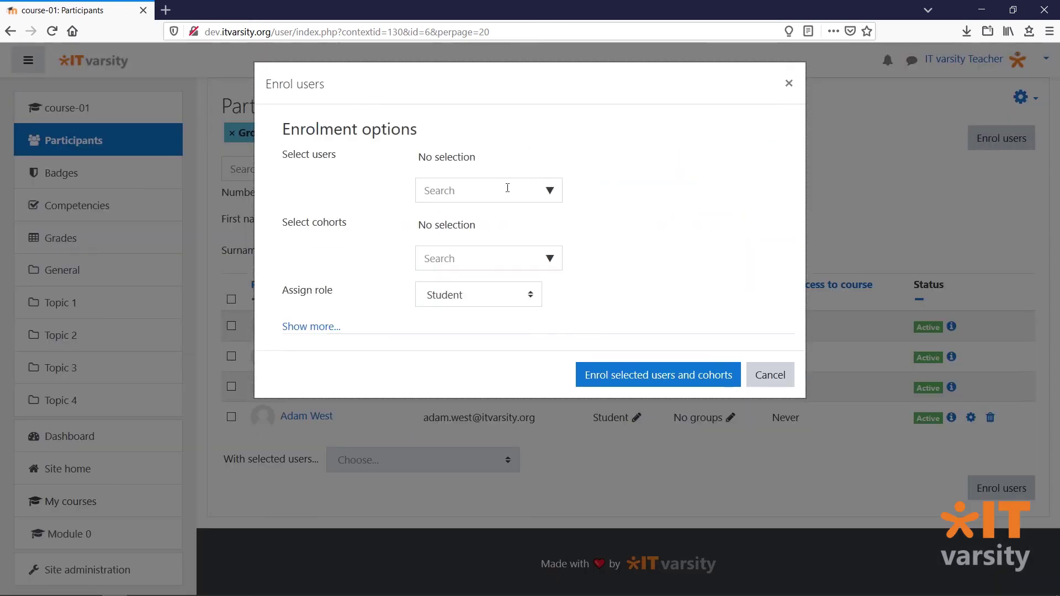
click(550, 189)
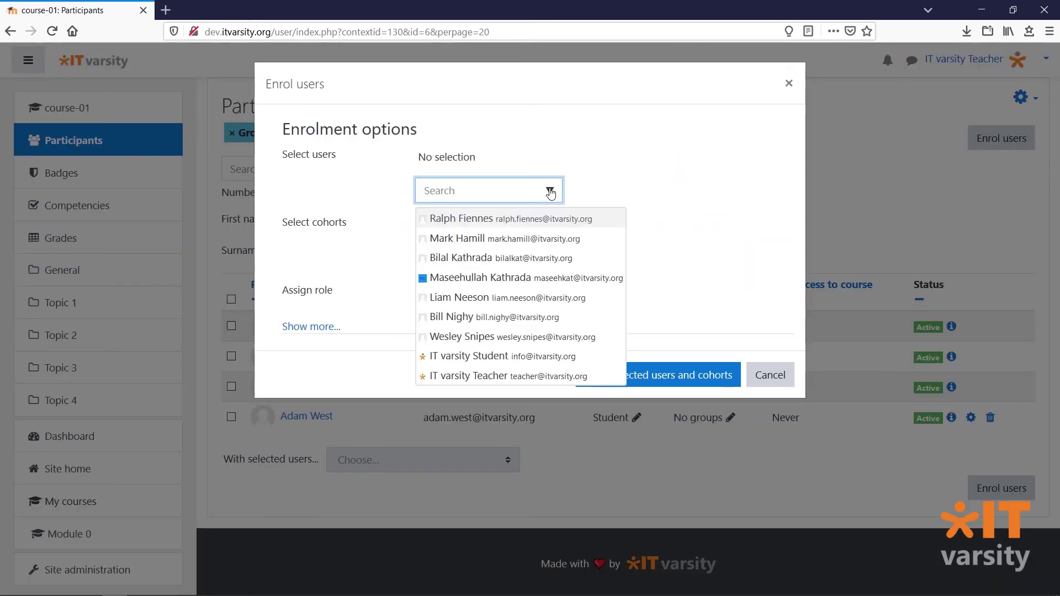
click(524, 317)
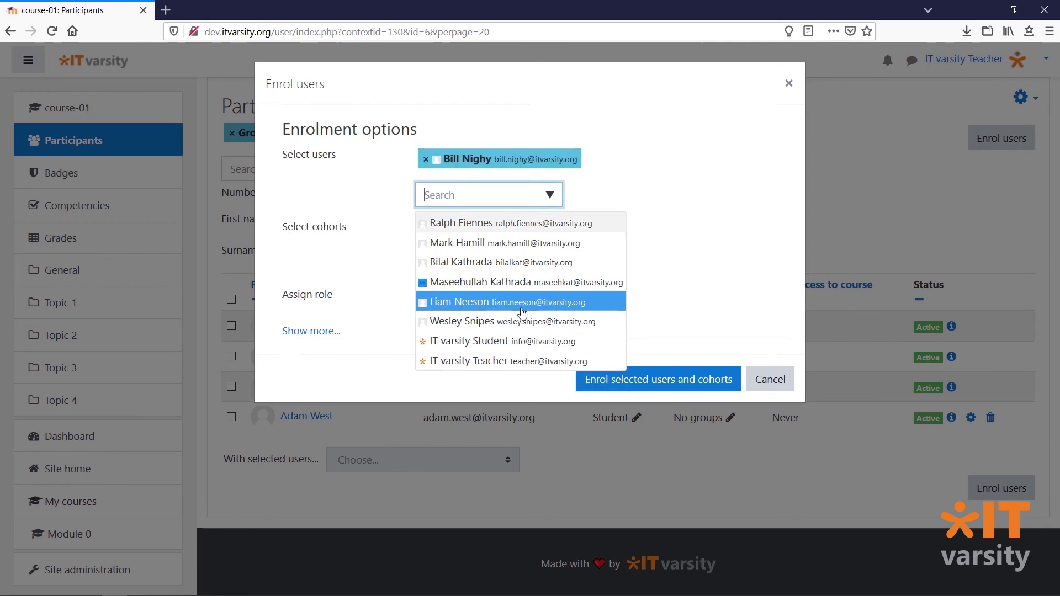
click(684, 253)
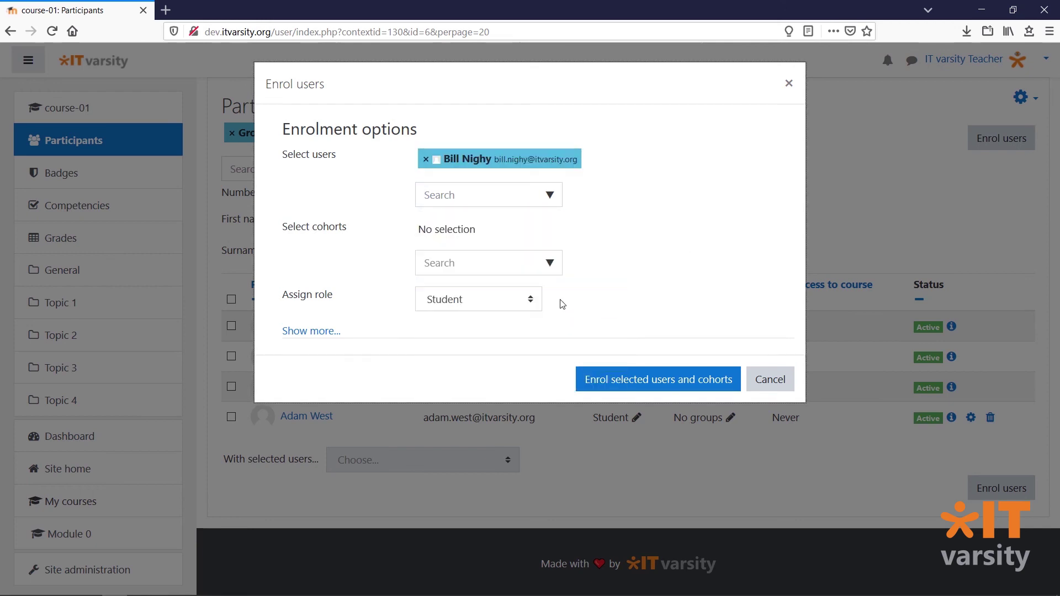
click(485, 299)
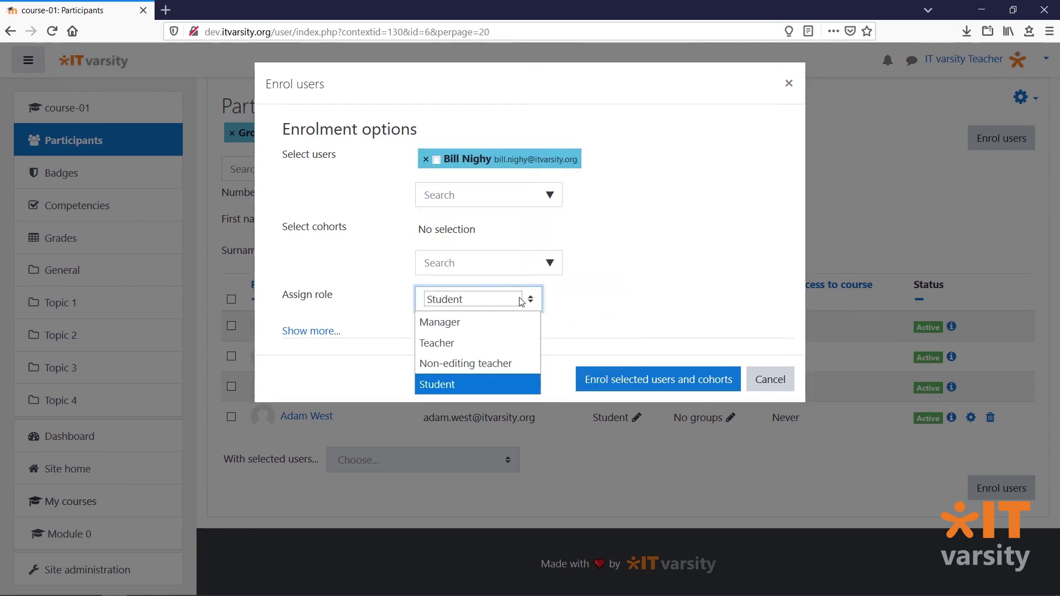
click(501, 348)
click(639, 389)
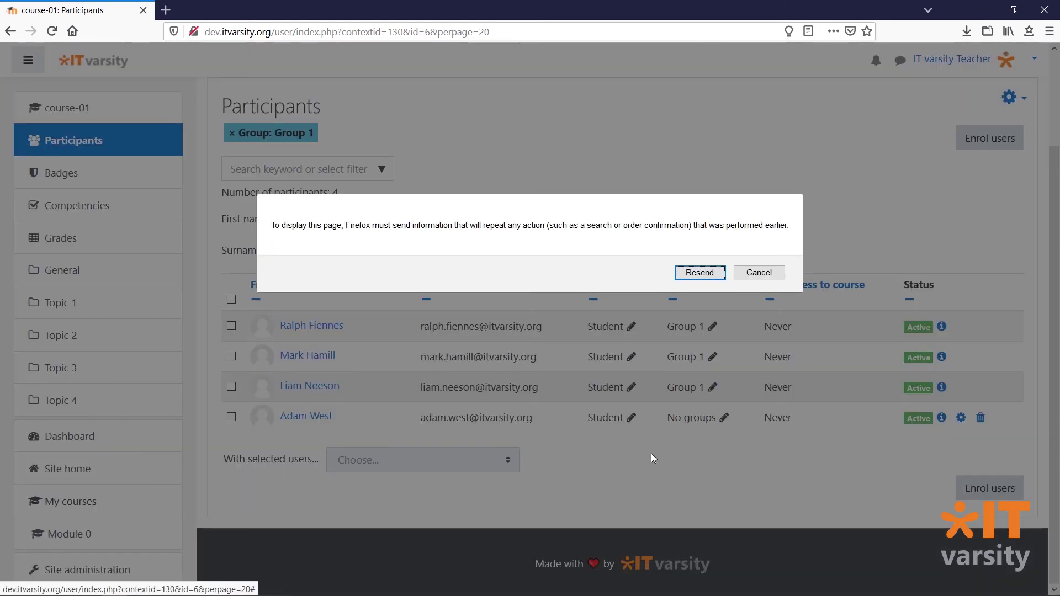
click(695, 281)
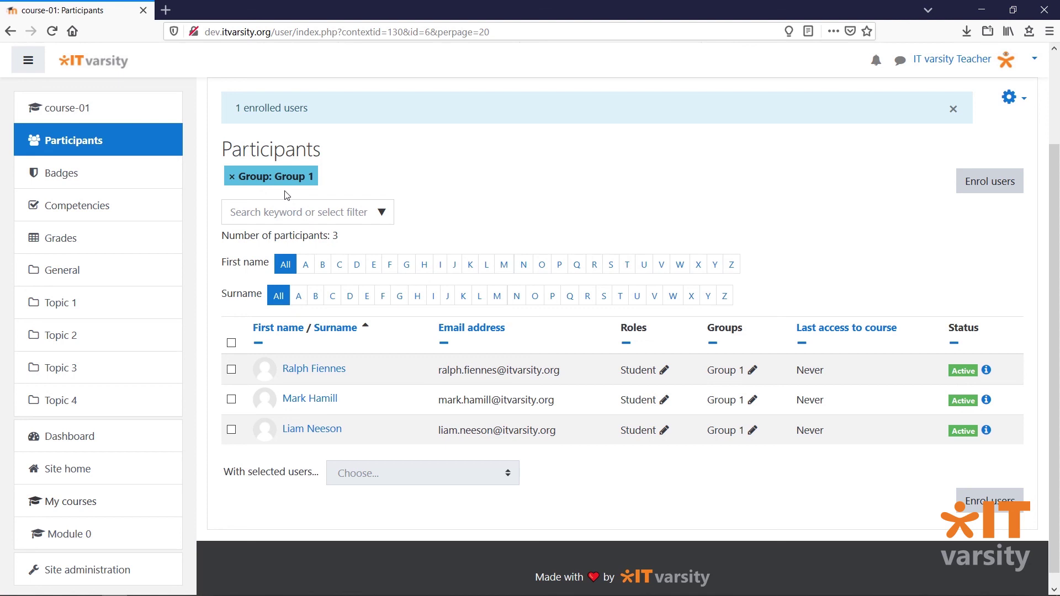
Step: Remove the Group 1 filter from the participants list, then add the newly enrolled teacher to Group 1 and save the change
click(232, 177)
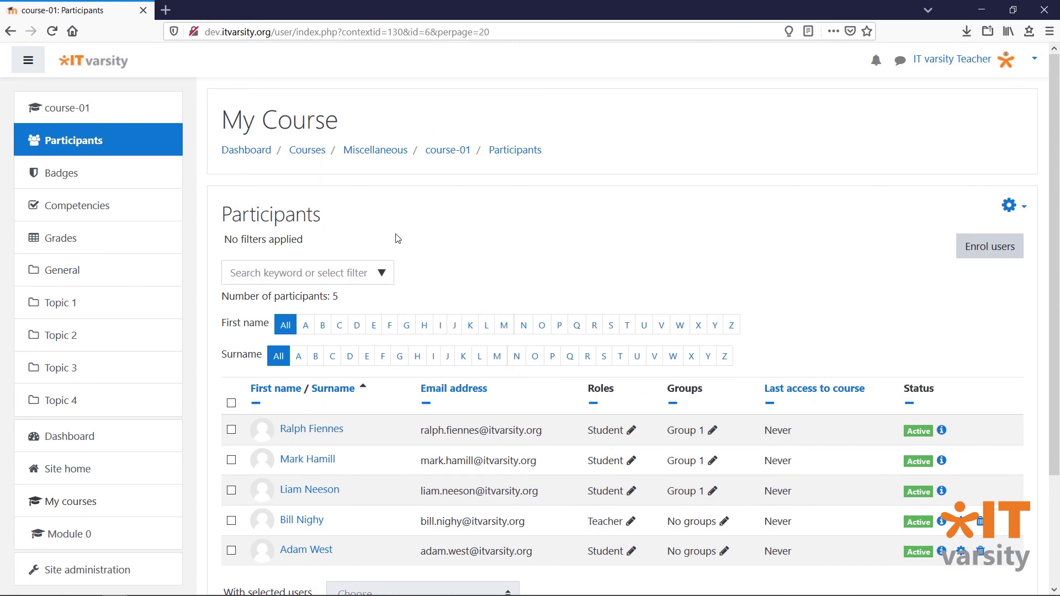
scroll(398, 238, down, 3)
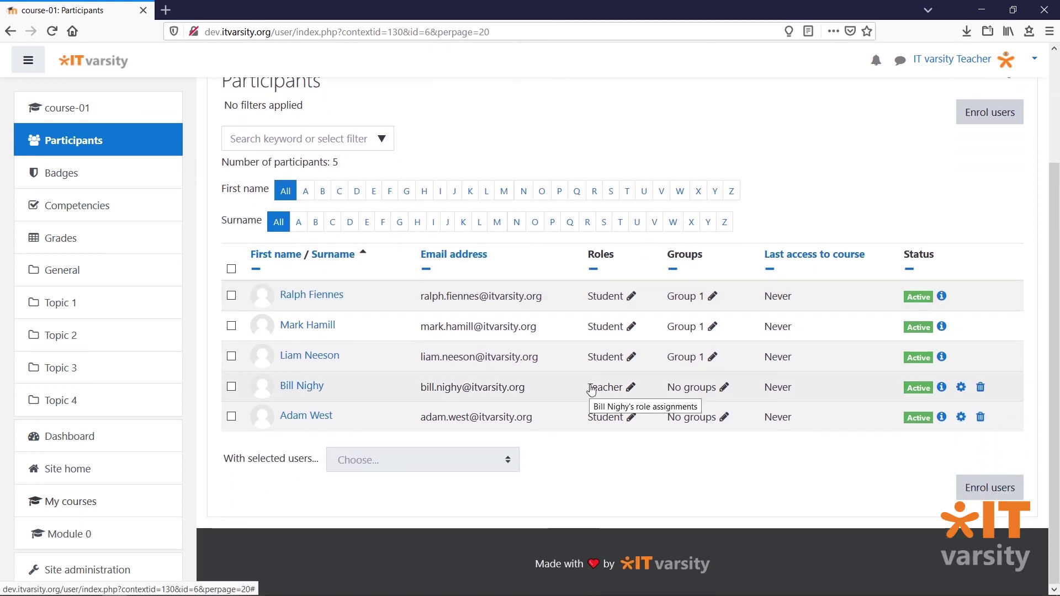
click(724, 388)
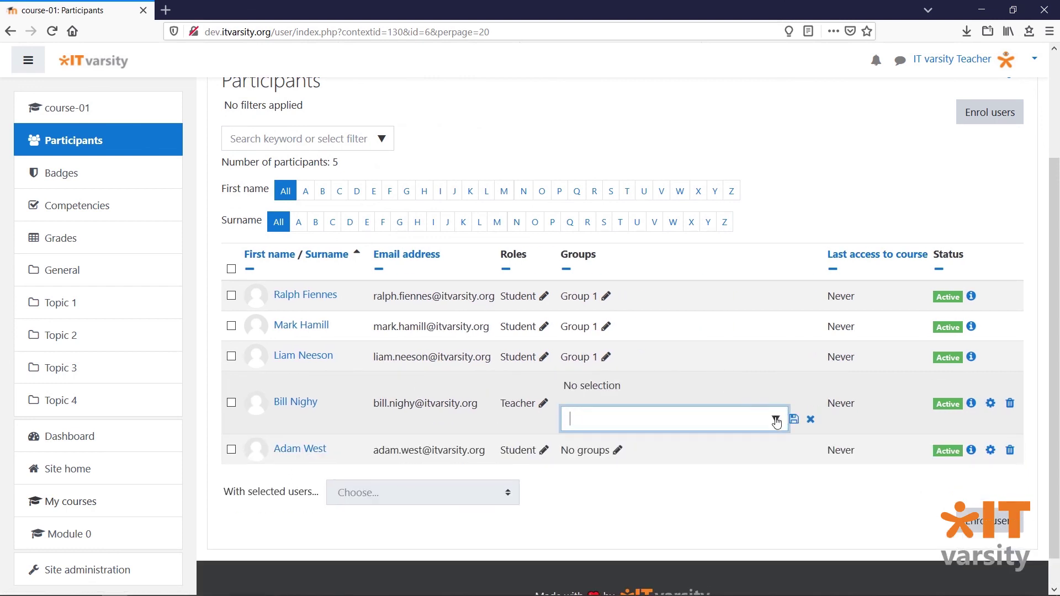
click(775, 419)
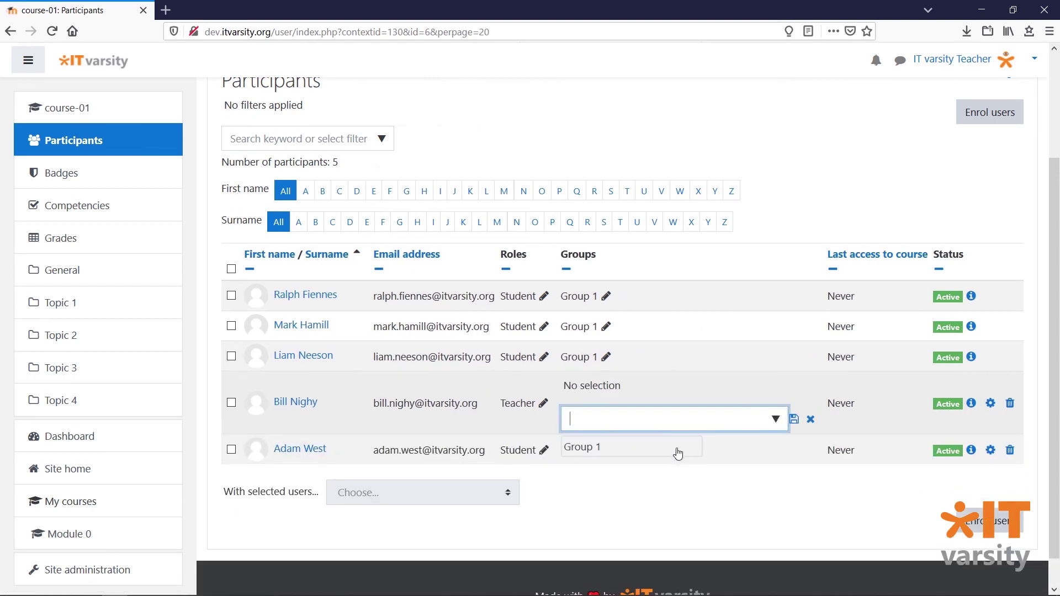
click(614, 454)
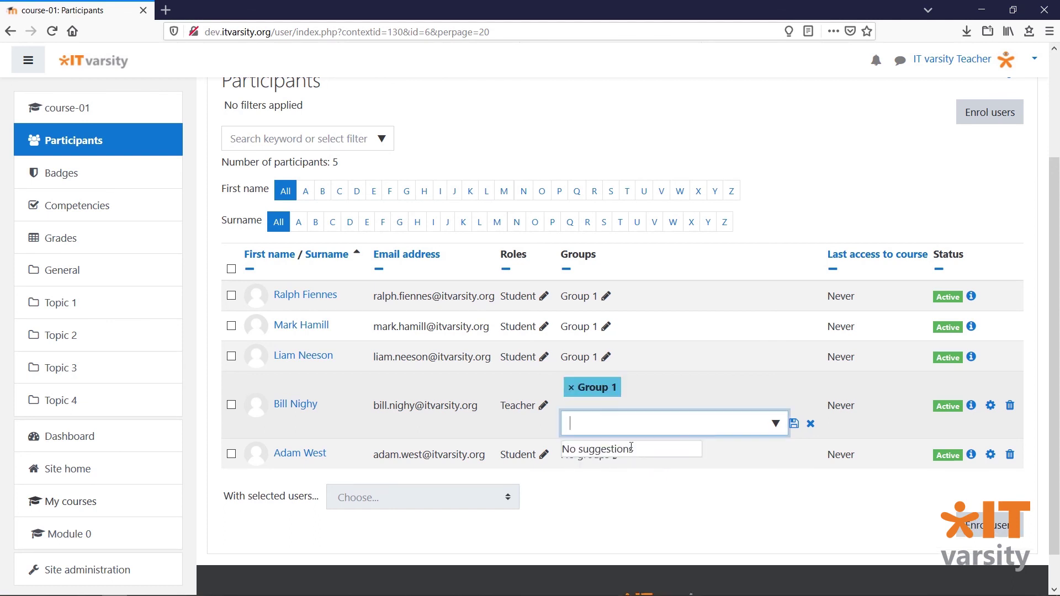
click(794, 423)
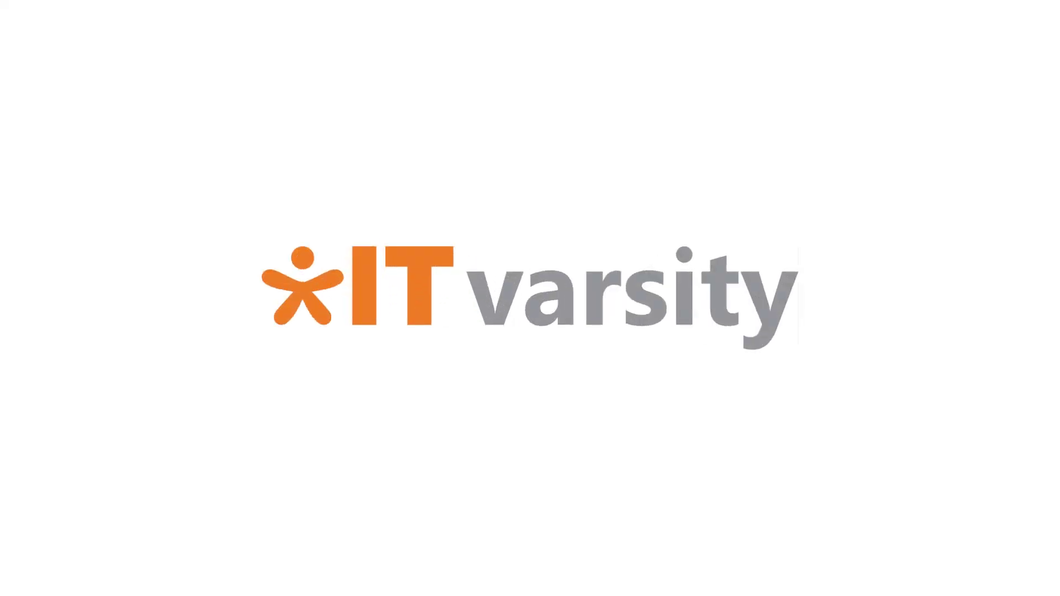